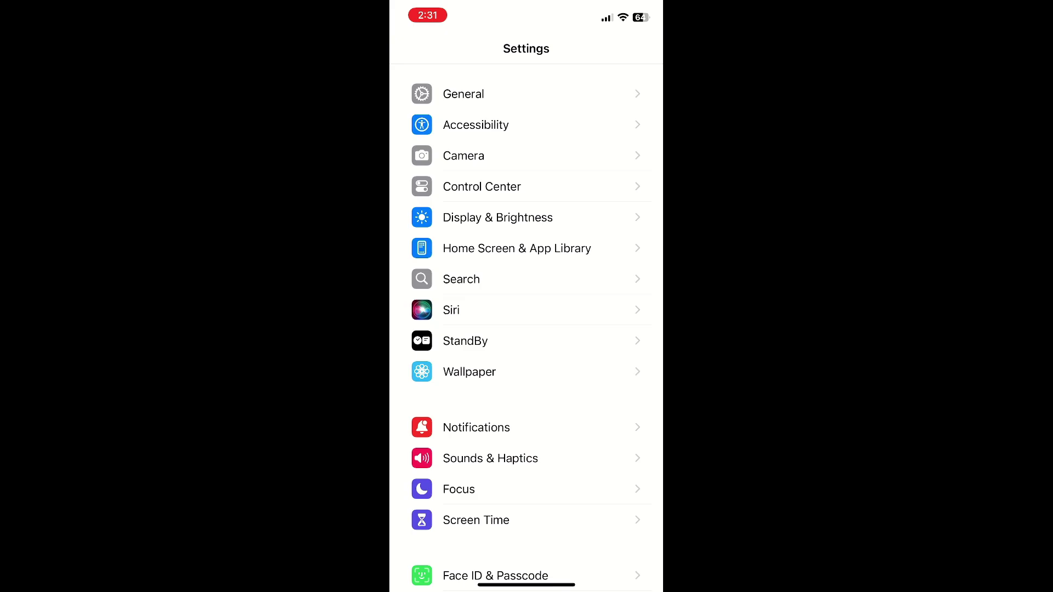
scroll(527, 296, down, 1)
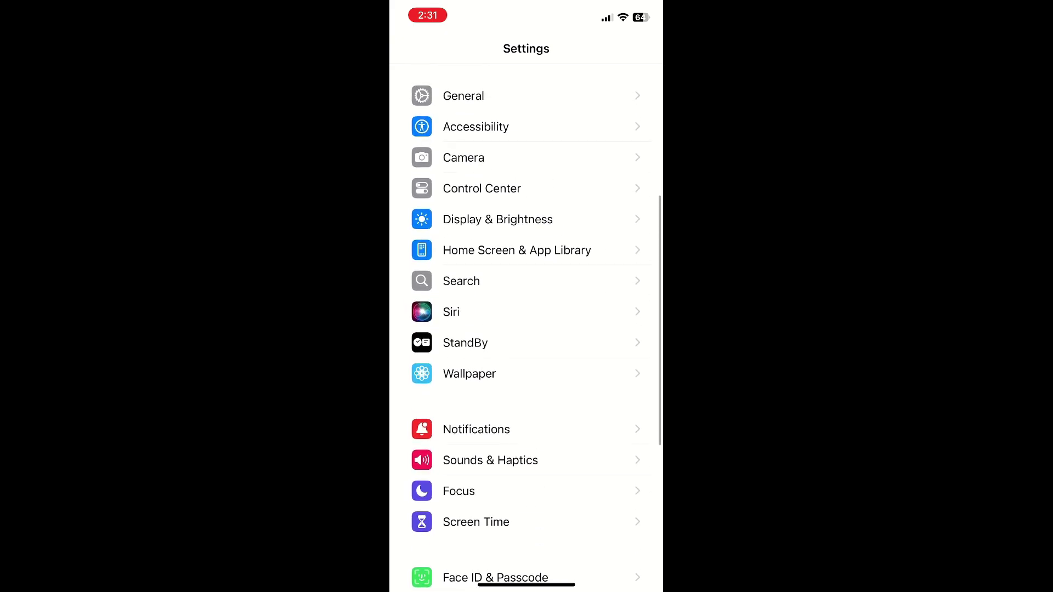
Navigate through Accessibility and Touch to the Back Tap page, where Double and Triple Tap show None
click(526, 126)
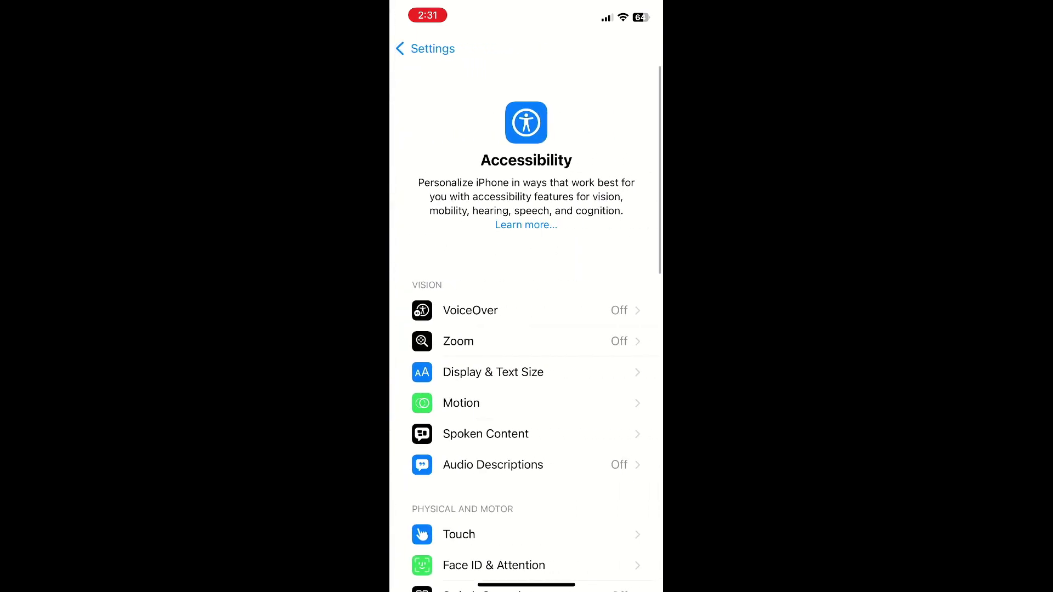
click(525, 534)
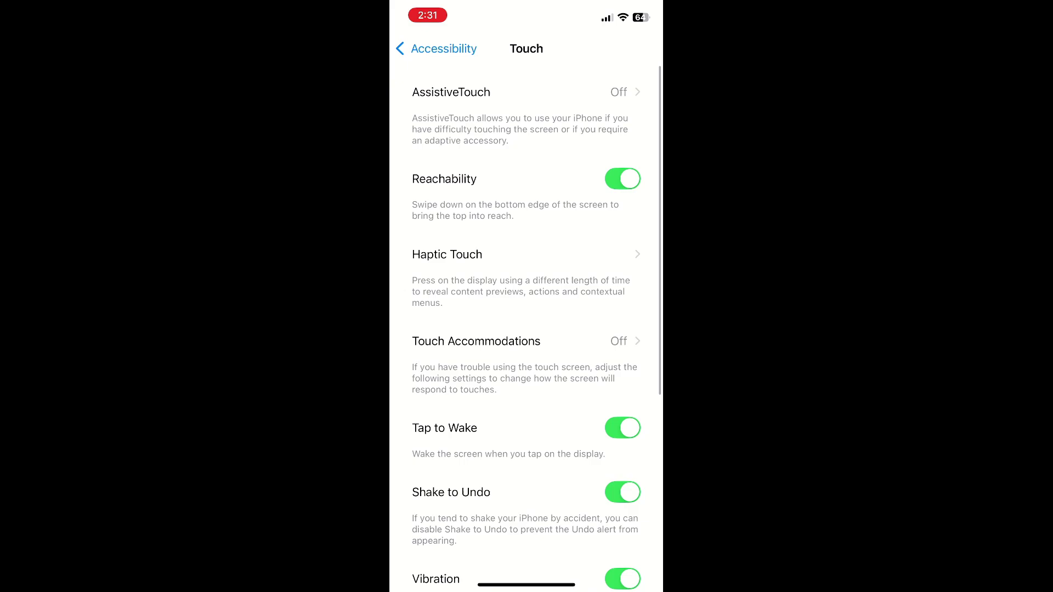
scroll(526, 329, down, 5)
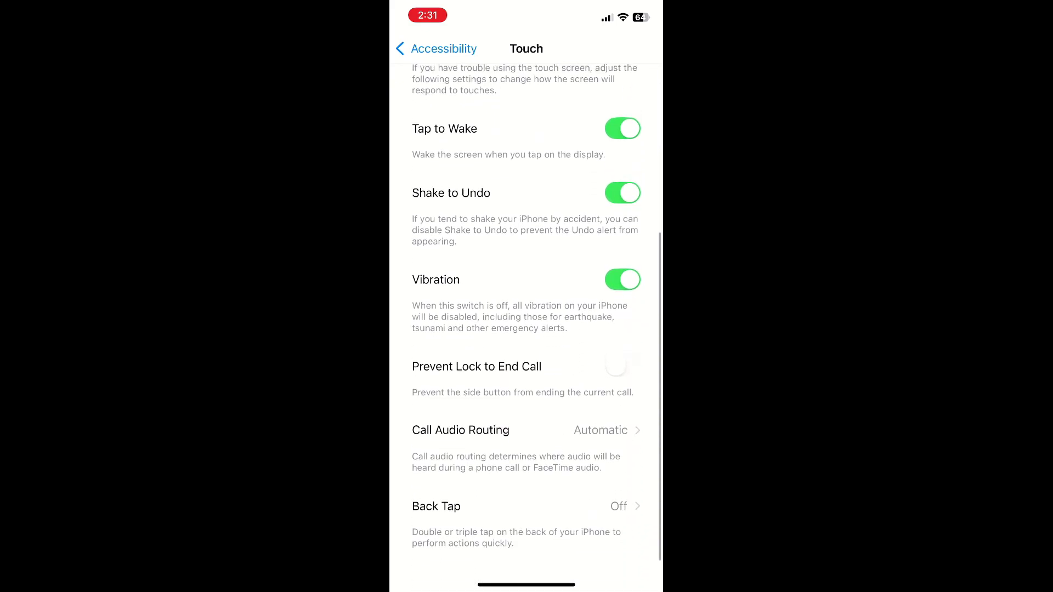
click(526, 507)
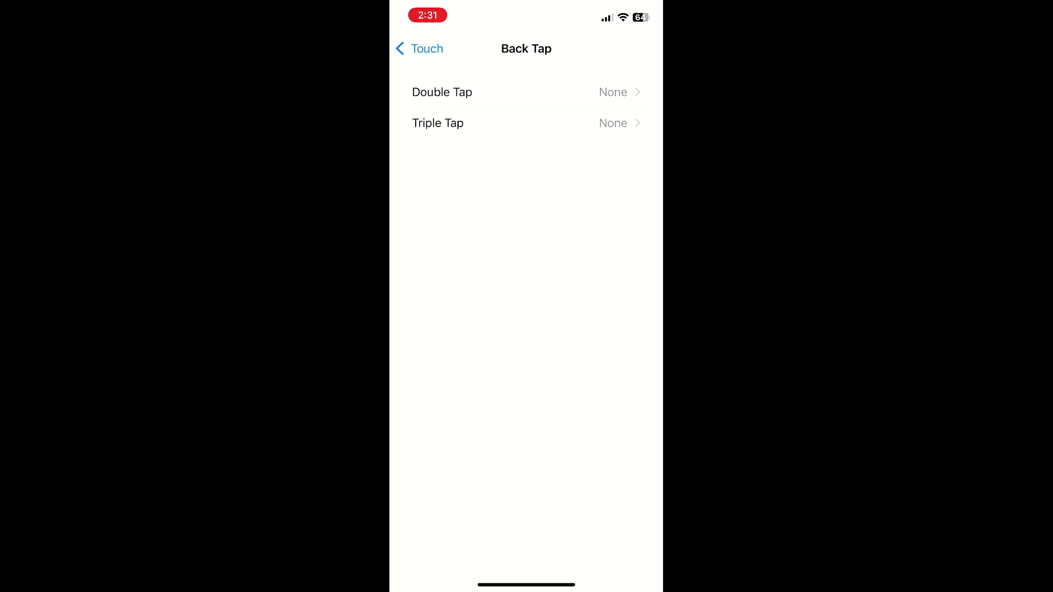
click(526, 92)
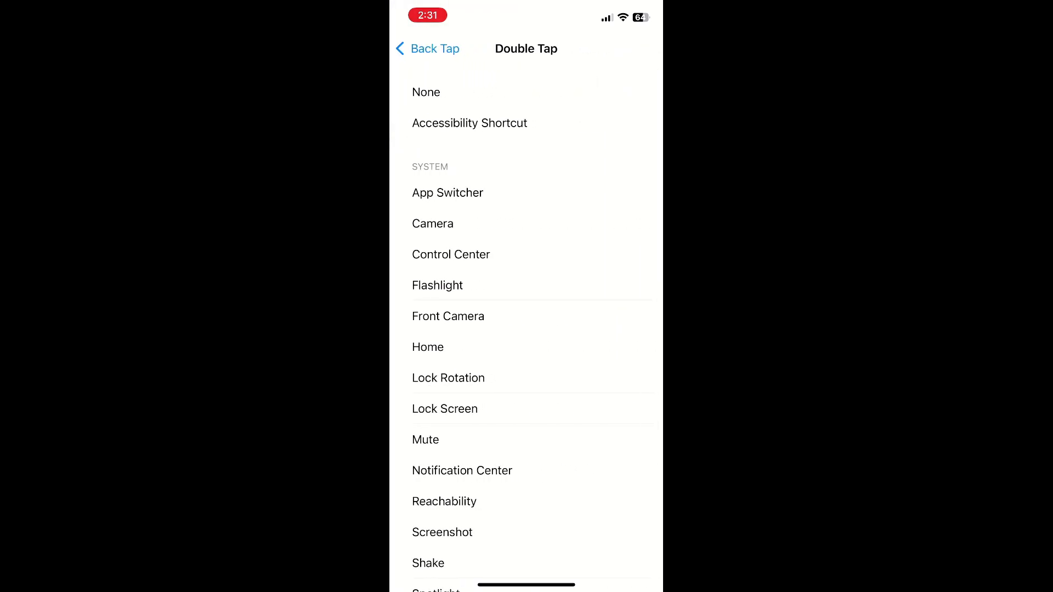
click(525, 285)
click(525, 407)
click(526, 224)
click(525, 91)
click(427, 49)
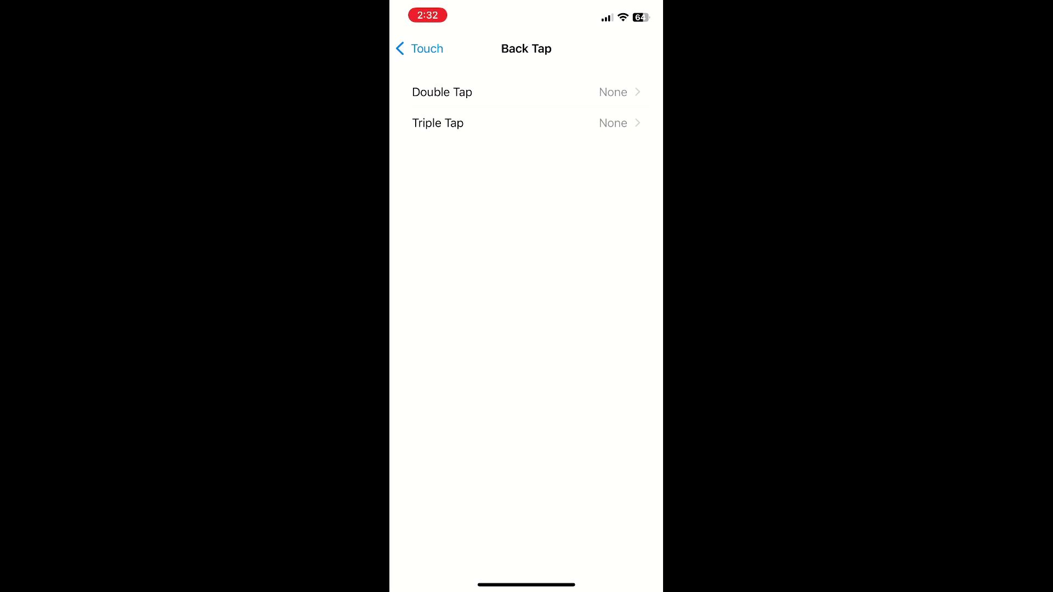